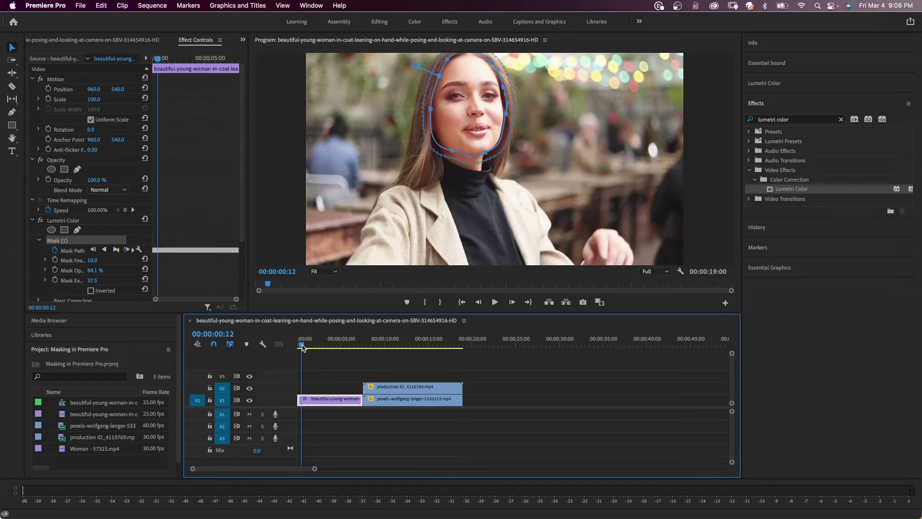
# Preview the tracked face mask through the woman's clip into the train clip, then reveal the Mask Opacity slider
pyautogui.moveTo(302, 346); pyautogui.dragTo(352, 356)
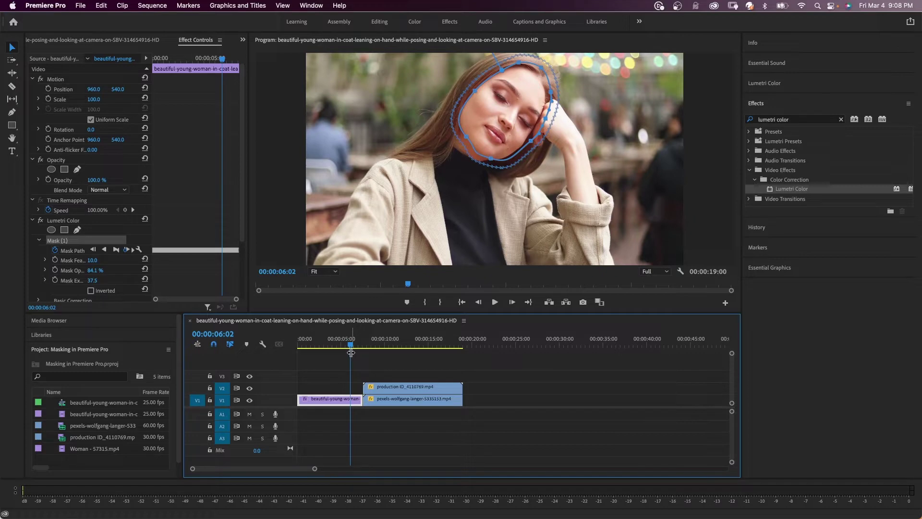
pyautogui.moveTo(352, 352); pyautogui.dragTo(368, 346)
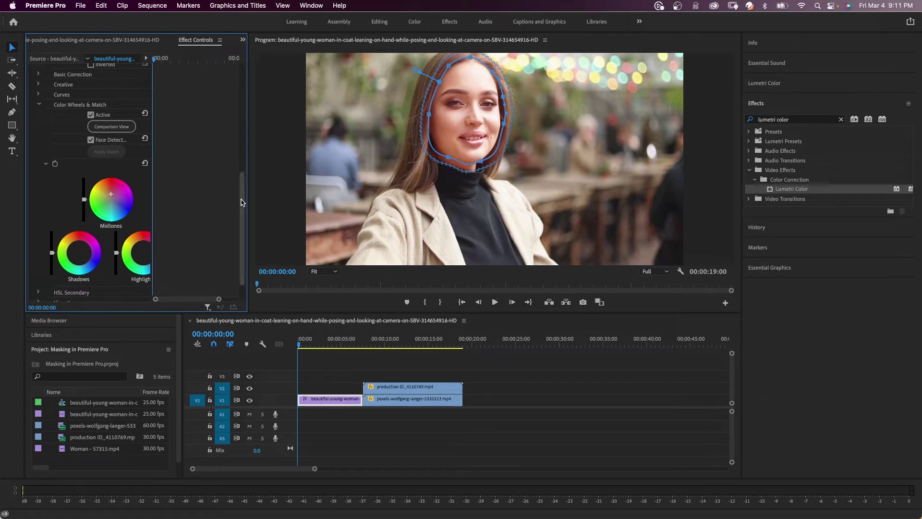
pyautogui.moveTo(241, 202); pyautogui.dragTo(240, 132)
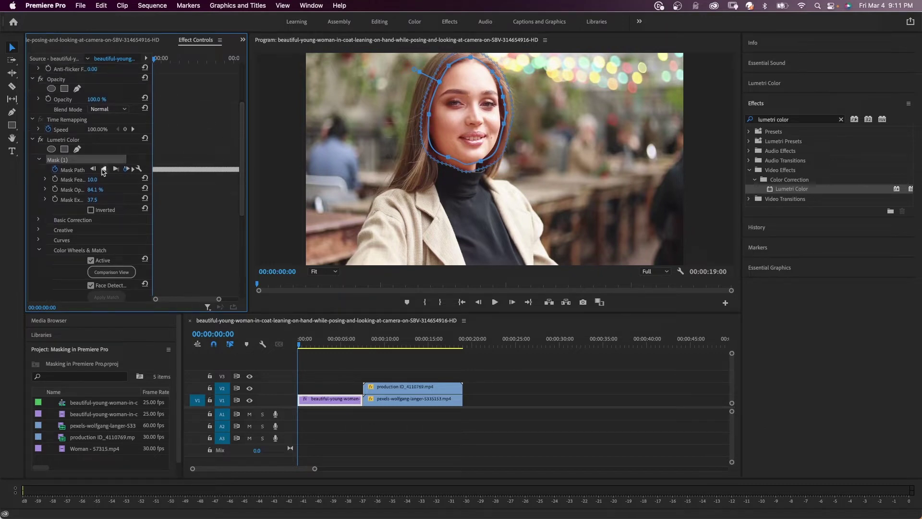
pyautogui.click(46, 190)
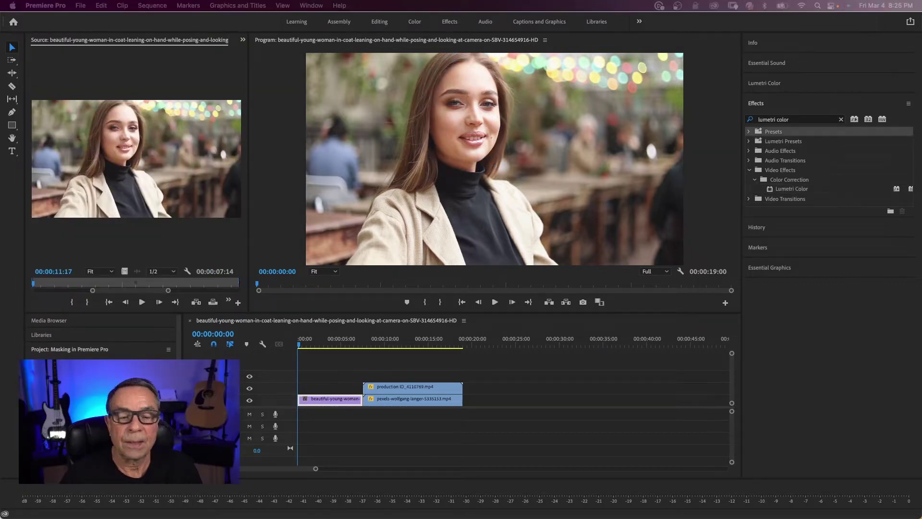
# Show the woman's clip's Effect Controls with Shift+5, then switch to the Effects panel
pyautogui.click(318, 402)
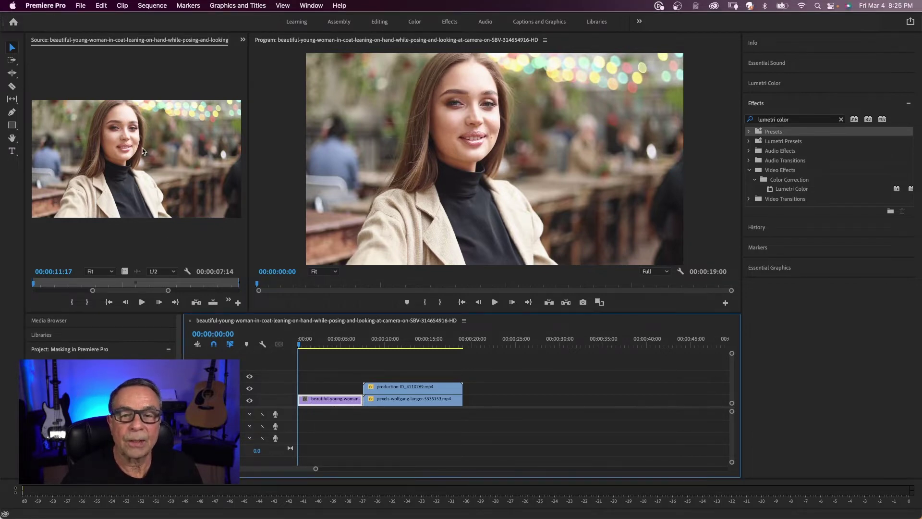
pyautogui.click(122, 92)
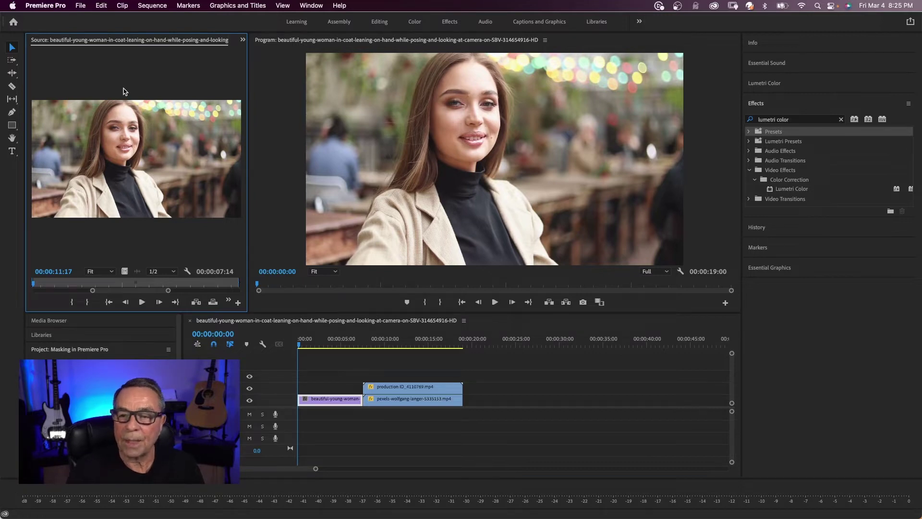
pyautogui.hotkey('shift', '5')
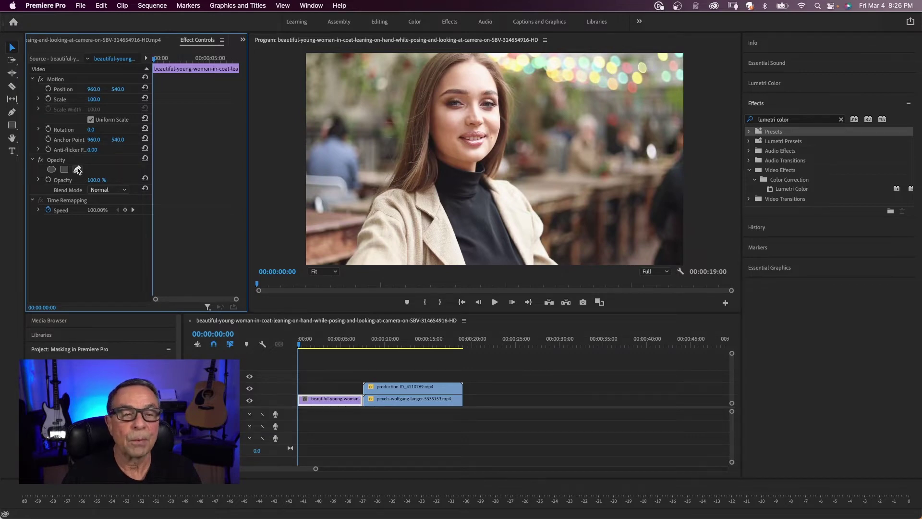
pyautogui.click(796, 132)
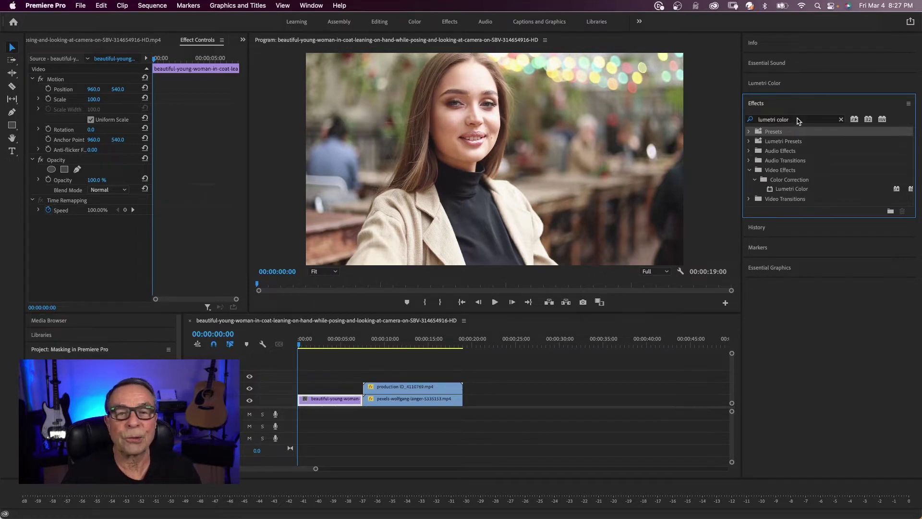
# Apply Lumetri Color to the woman's clip and add an ellipse mask to it
pyautogui.moveTo(895, 189); pyautogui.dragTo(315, 400)
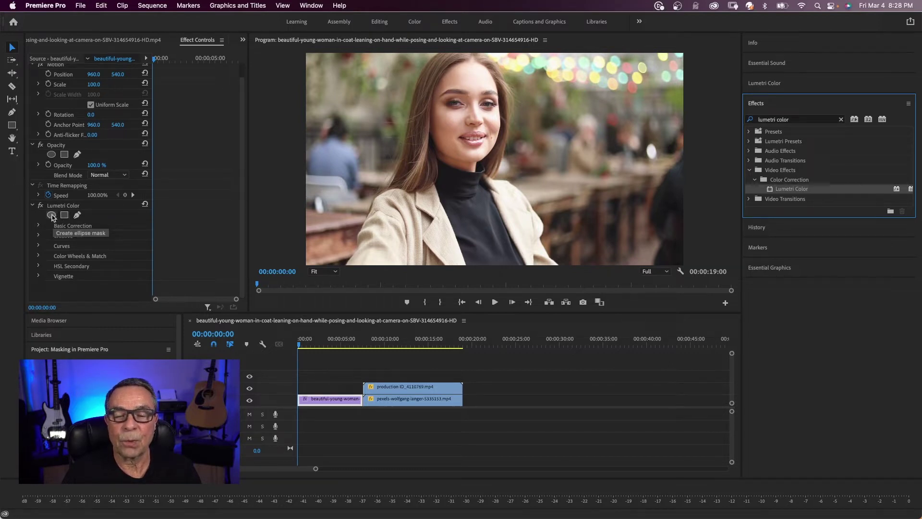
pyautogui.click(51, 216)
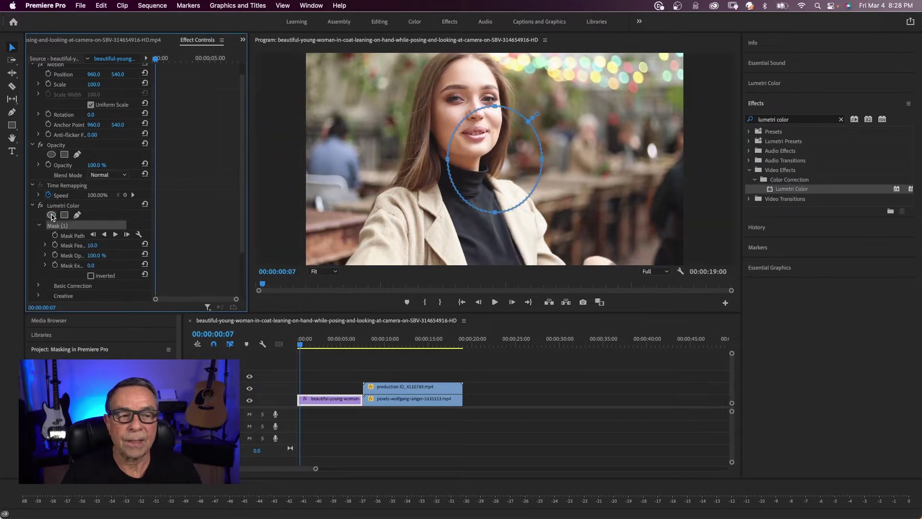
# Move the ellipse mask up over her face, narrow it, and step back a frame
pyautogui.moveTo(478, 145); pyautogui.dragTo(426, 107)
pyautogui.moveTo(516, 106); pyautogui.dragTo(505, 105)
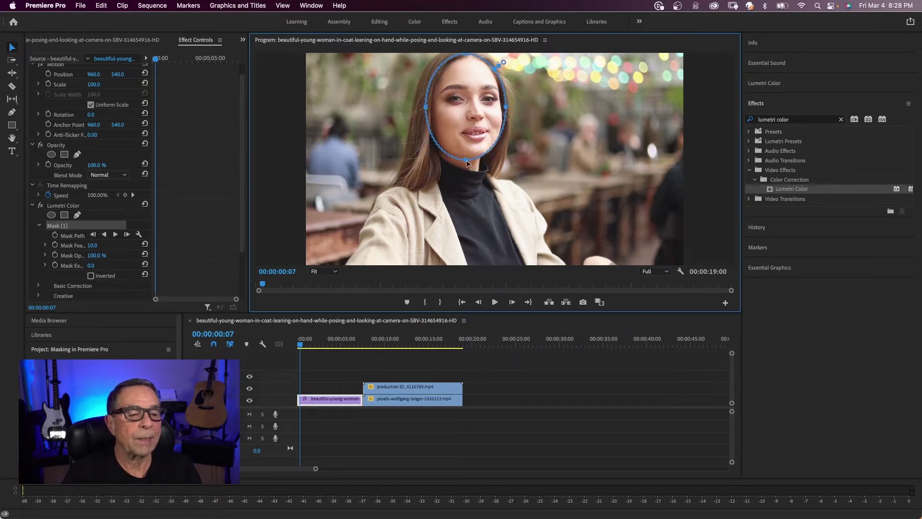
pyautogui.moveTo(467, 163); pyautogui.dragTo(466, 160)
pyautogui.hotkey('shift', 'Left')
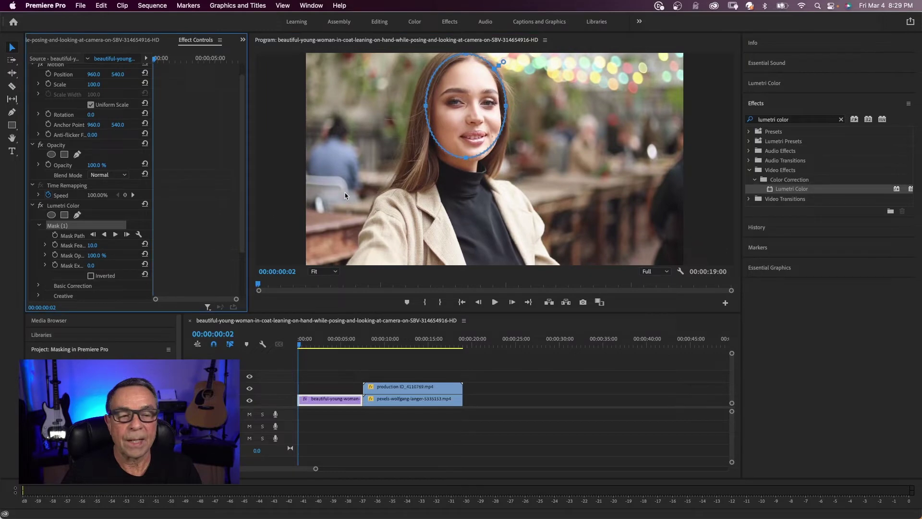
# Draw a closed pen mask around her face, from hairline down to chin and back up
pyautogui.click(75, 229)
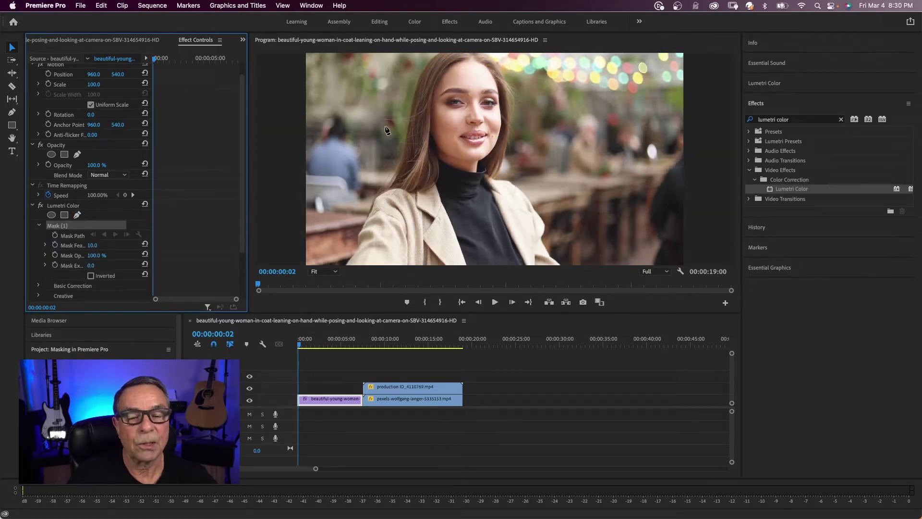
pyautogui.click(448, 64)
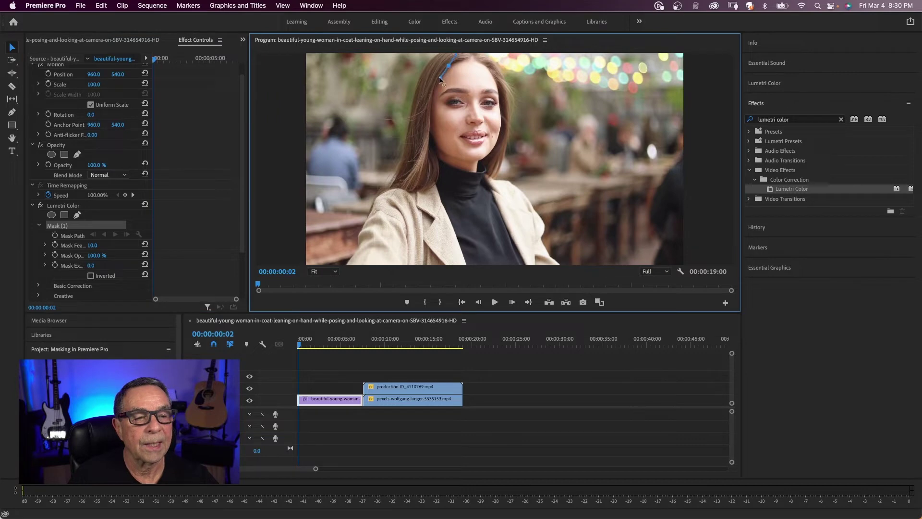
pyautogui.moveTo(429, 116); pyautogui.dragTo(462, 165)
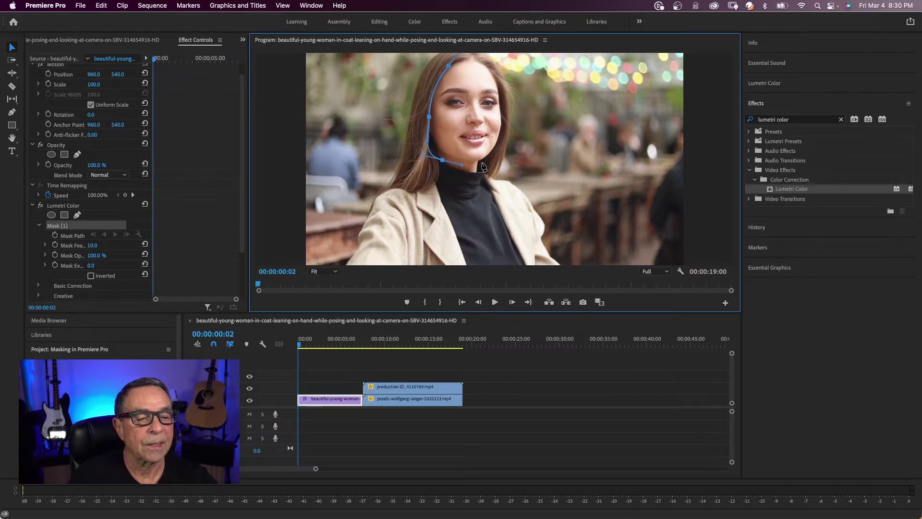
pyautogui.click(482, 163)
pyautogui.click(507, 126)
pyautogui.click(504, 101)
pyautogui.click(492, 71)
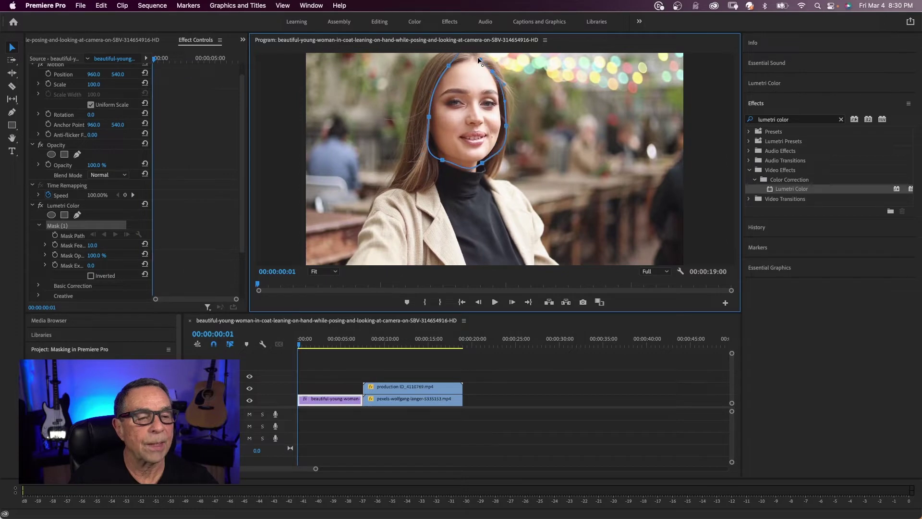
pyautogui.click(479, 59)
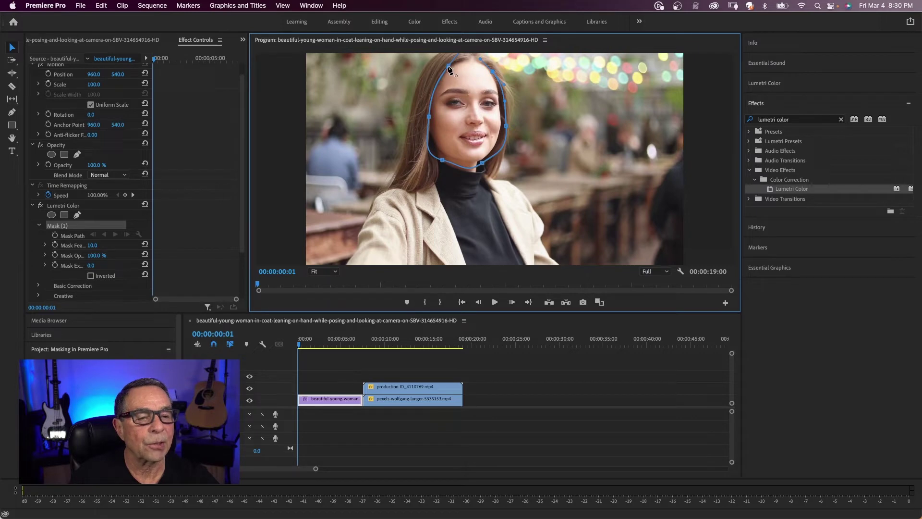
pyautogui.click(449, 66)
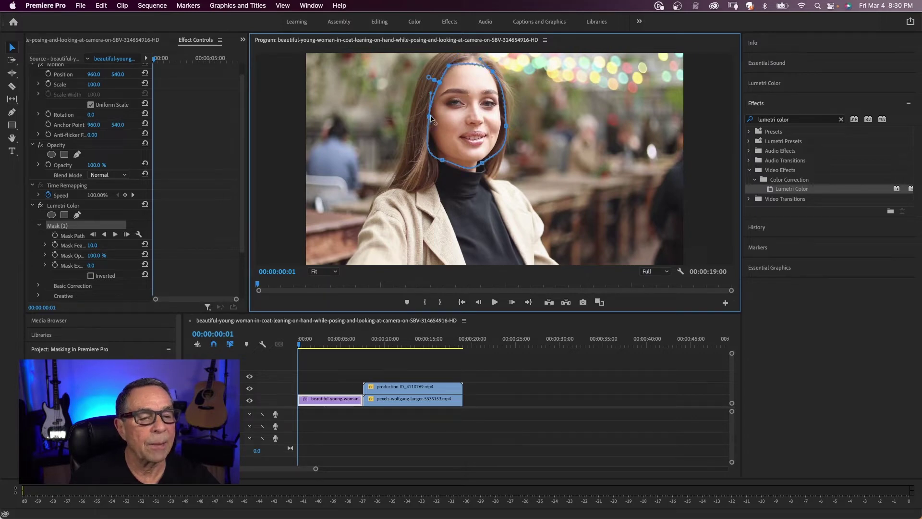
# Refine the face mask's vertices along her hairline, left edge and lower curve
pyautogui.moveTo(431, 115); pyautogui.dragTo(426, 115)
pyautogui.click(503, 125)
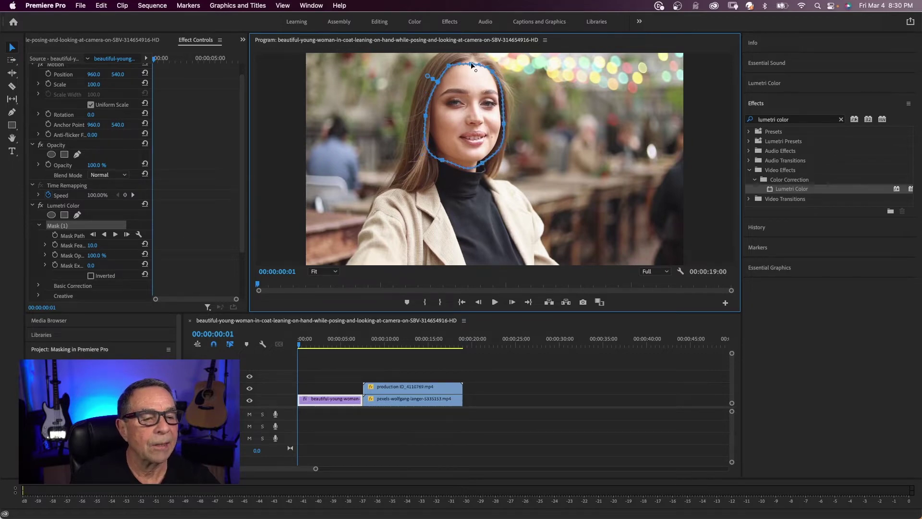
pyautogui.moveTo(471, 62); pyautogui.dragTo(470, 58)
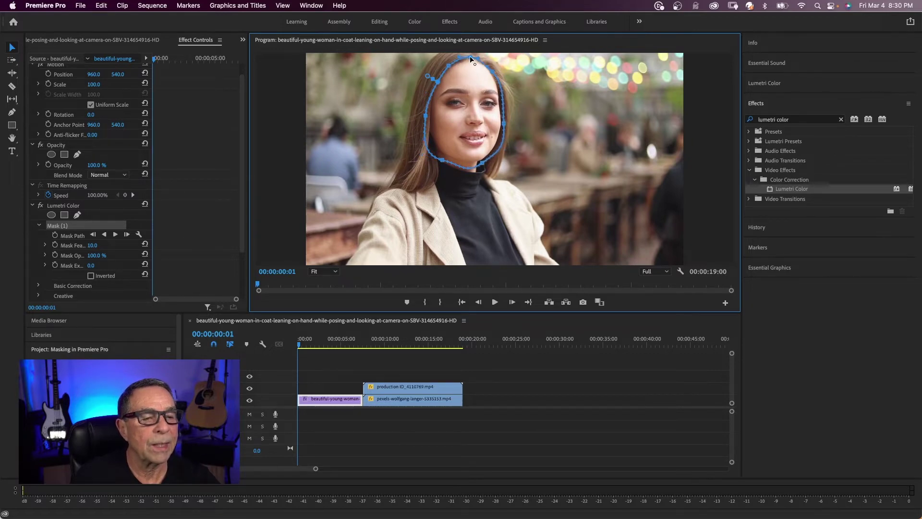
pyautogui.click(427, 89)
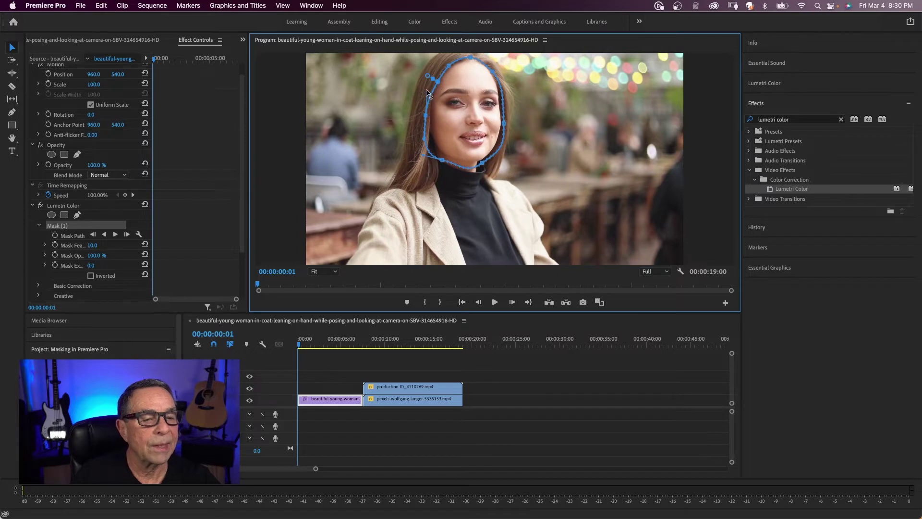
pyautogui.moveTo(428, 90)
pyautogui.mouseDown()
pyautogui.moveTo(414, 93)
pyautogui.moveTo(425, 92)
pyautogui.mouseUp()
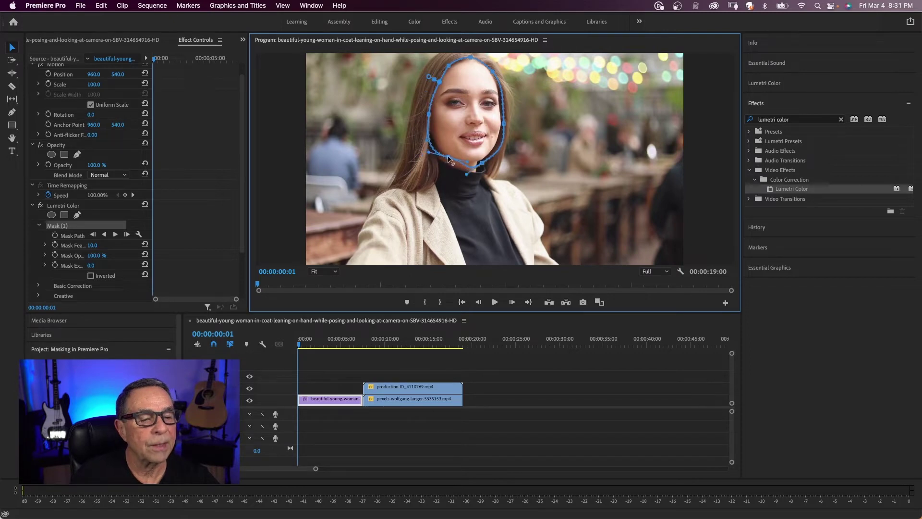
pyautogui.moveTo(481, 164); pyautogui.dragTo(485, 163)
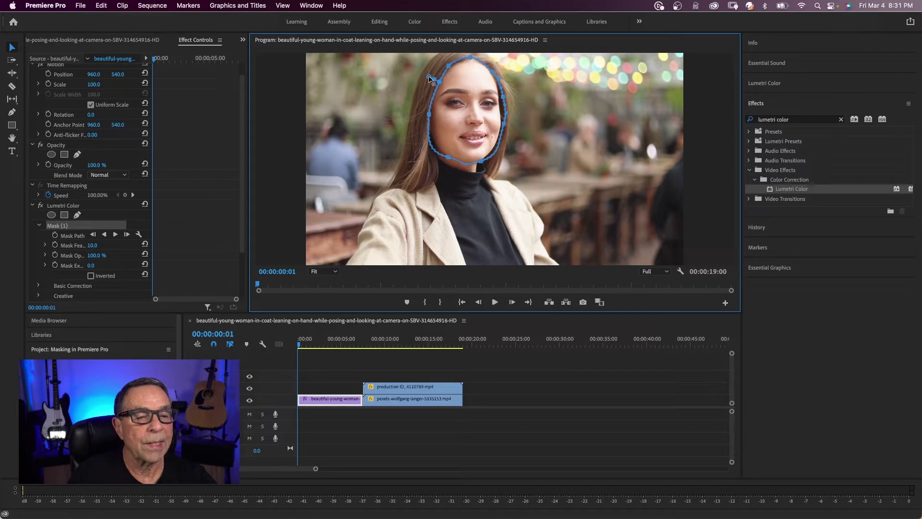
# Set the face mask's feather to 59.4 and its expansion to 37.5
pyautogui.moveTo(428, 76)
pyautogui.mouseDown()
pyautogui.moveTo(414, 73)
pyautogui.moveTo(423, 74)
pyautogui.mouseUp()
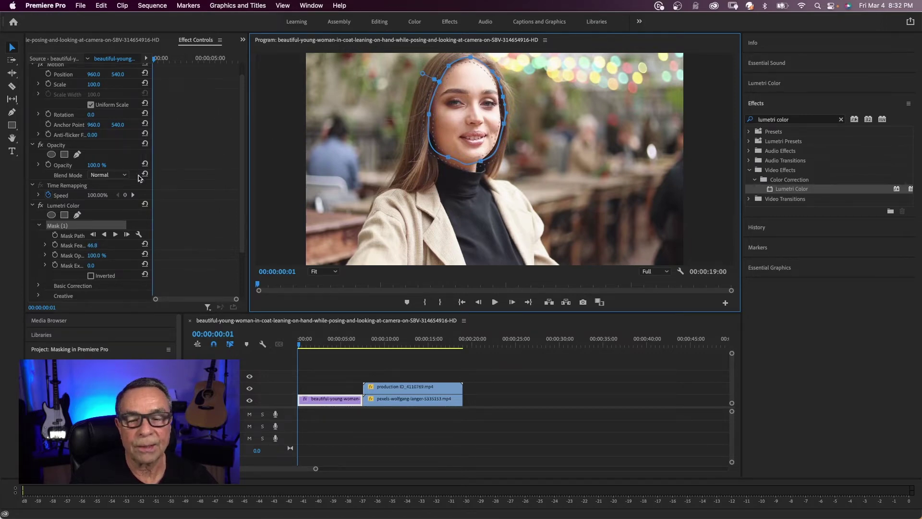
pyautogui.click(66, 244)
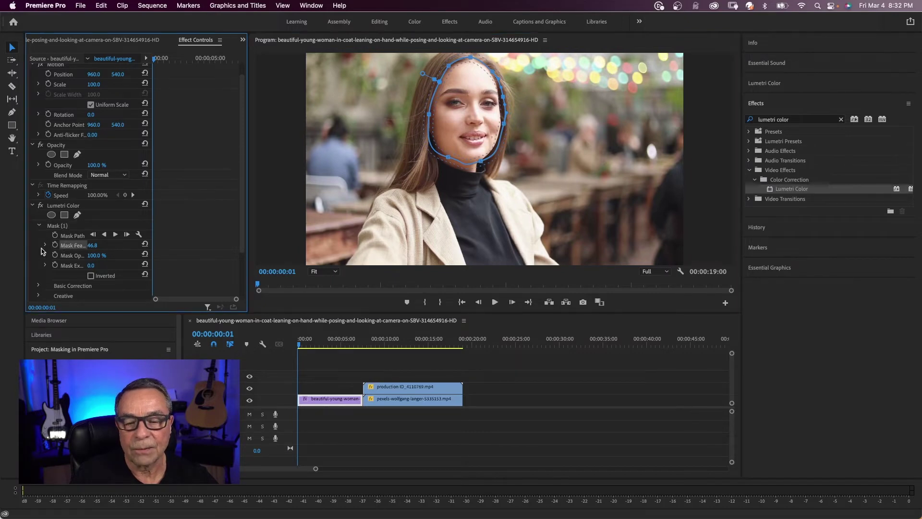
pyautogui.click(45, 245)
pyautogui.moveTo(61, 263)
pyautogui.mouseDown()
pyautogui.moveTo(79, 265)
pyautogui.moveTo(66, 265)
pyautogui.mouseUp()
pyautogui.scroll(-2, 66, 265)
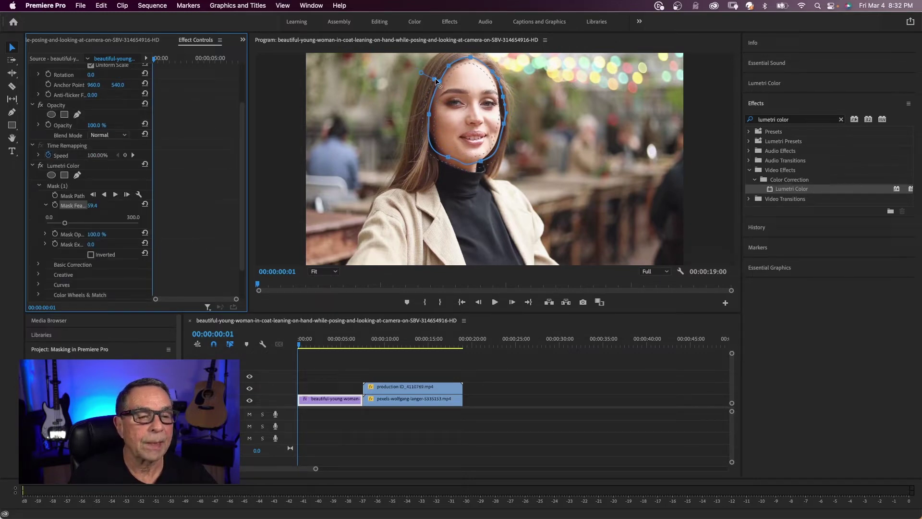
pyautogui.moveTo(434, 78); pyautogui.dragTo(423, 78)
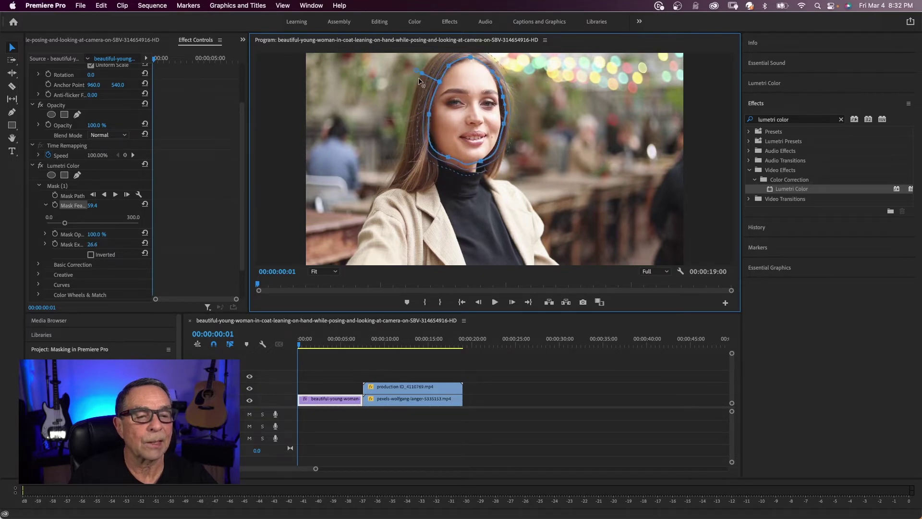
pyautogui.click(46, 244)
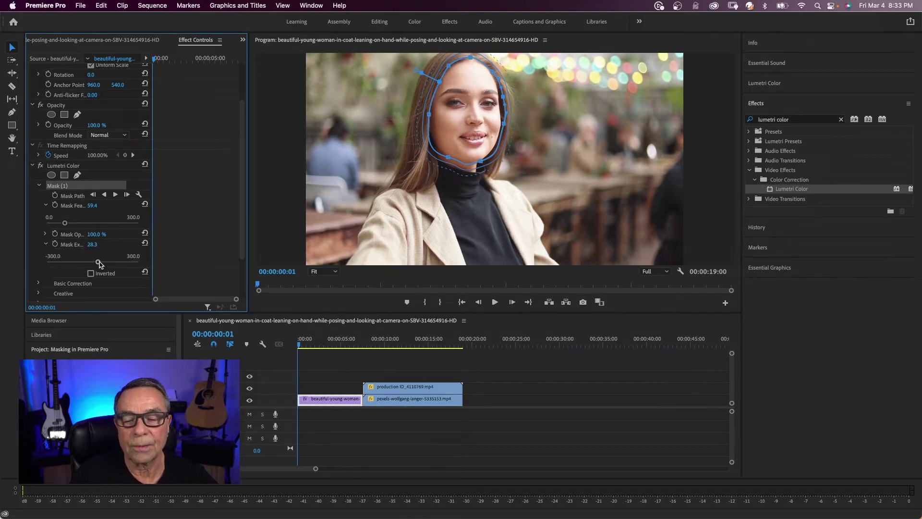
pyautogui.moveTo(98, 263); pyautogui.dragTo(98, 263)
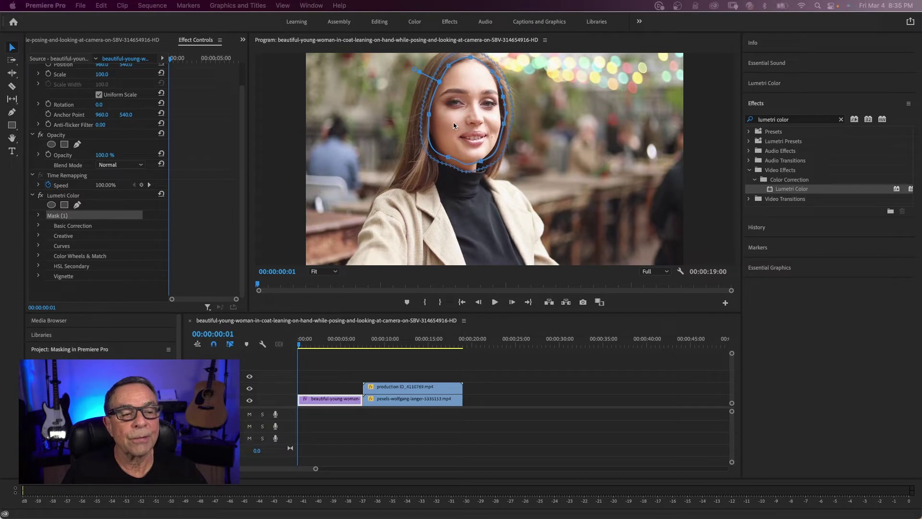
# Lower Mask (1) opacity to 84.1%, then toggle Lumetri Color off and on to compare
pyautogui.click(38, 256)
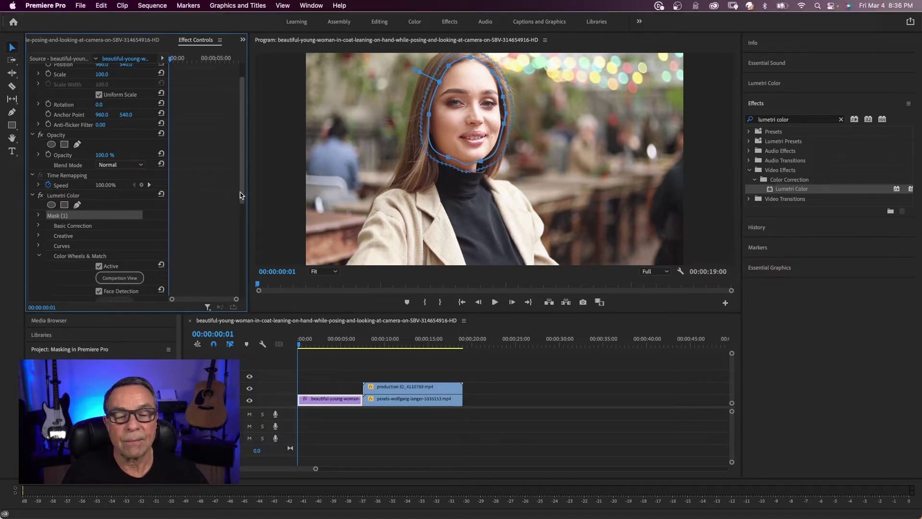
pyautogui.scroll(-6, 106, 192)
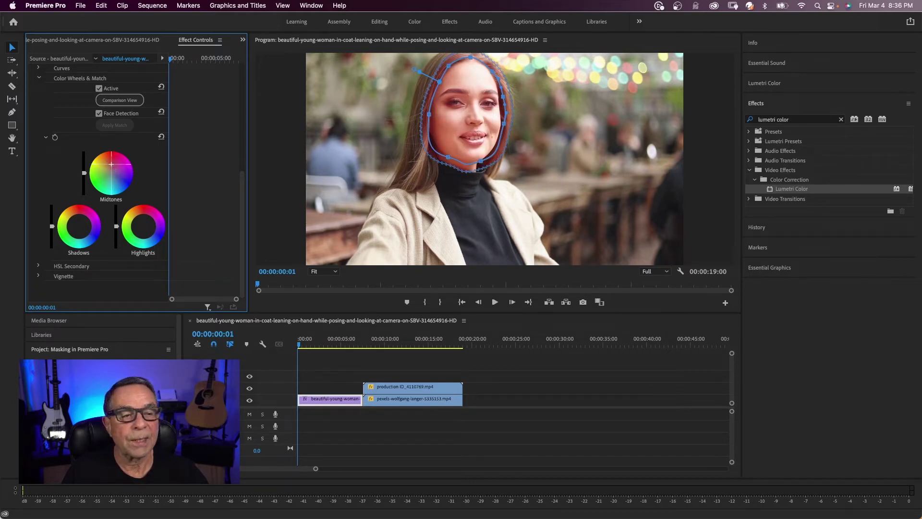
pyautogui.scroll(10, 111, 166)
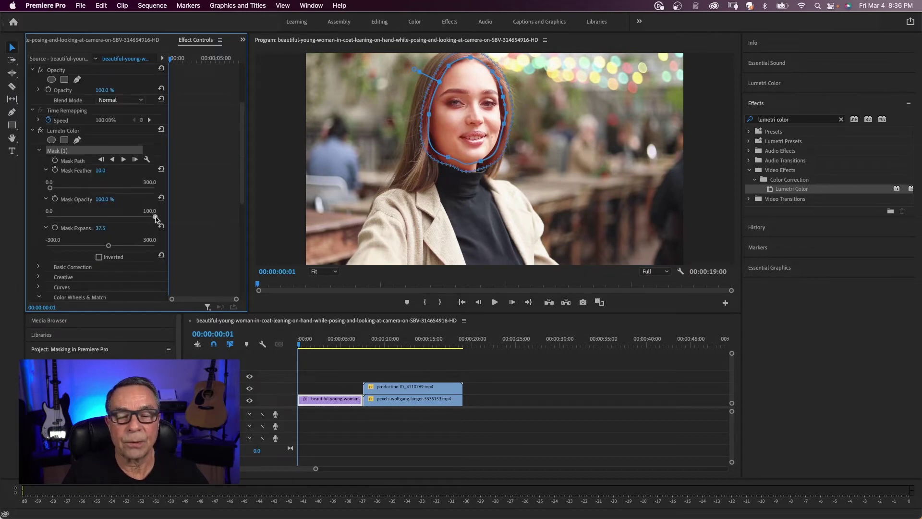
pyautogui.moveTo(155, 219); pyautogui.dragTo(138, 218)
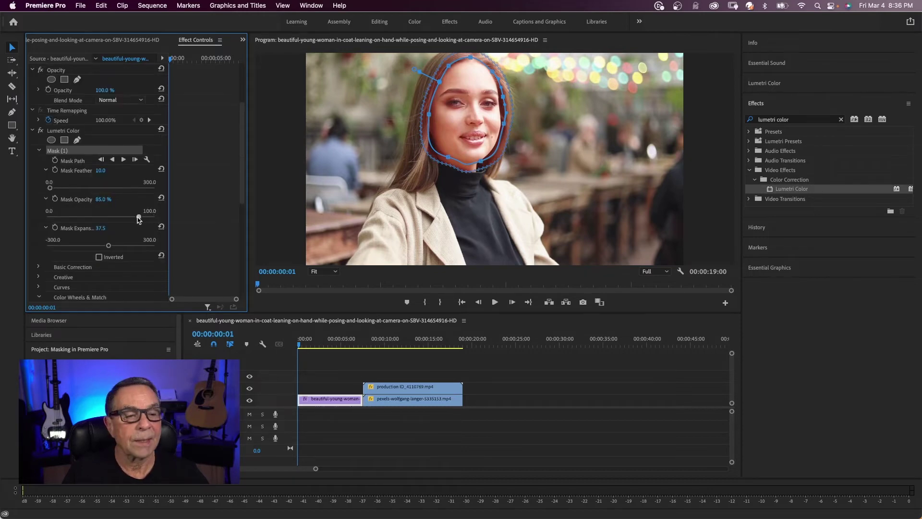
pyautogui.click(40, 129)
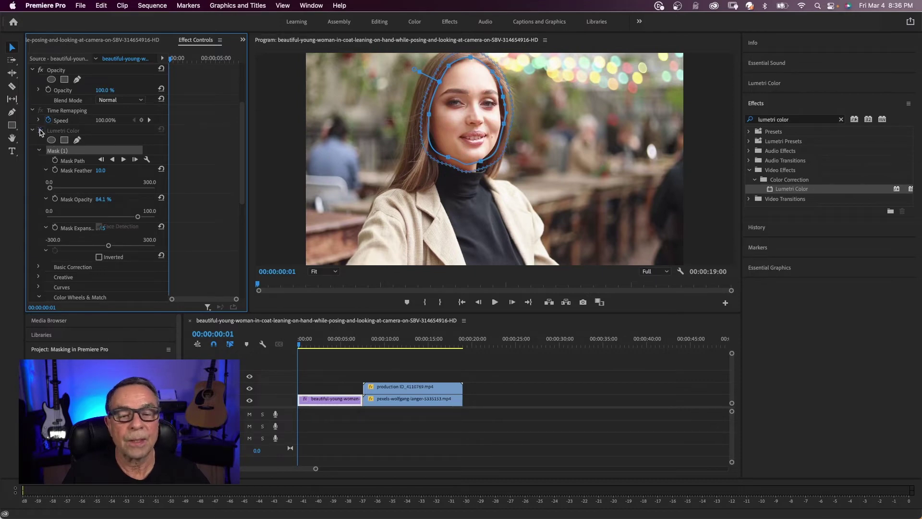
pyautogui.click(40, 130)
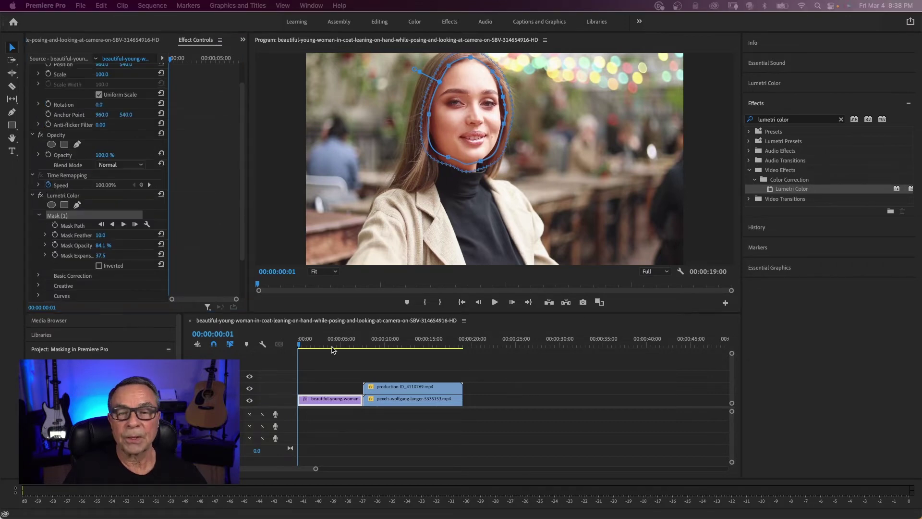
pyautogui.click(308, 401)
pyautogui.press('space')
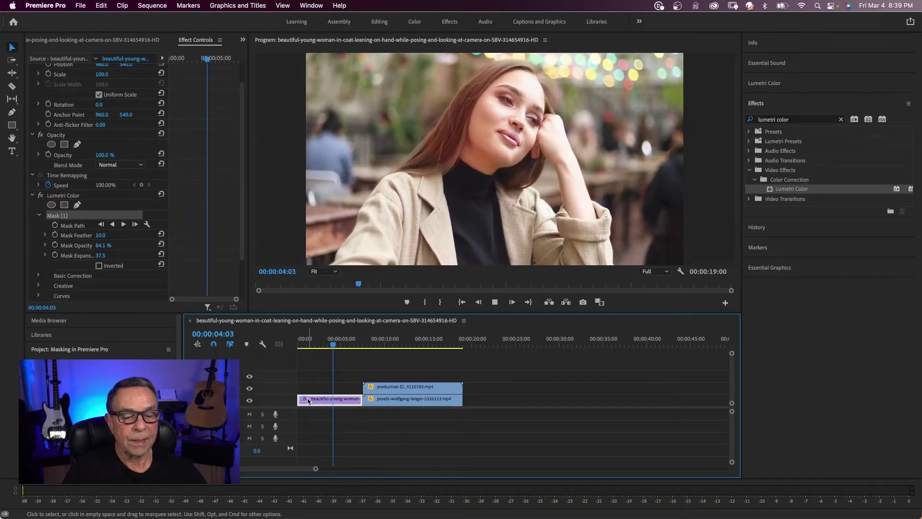
pyautogui.press('space')
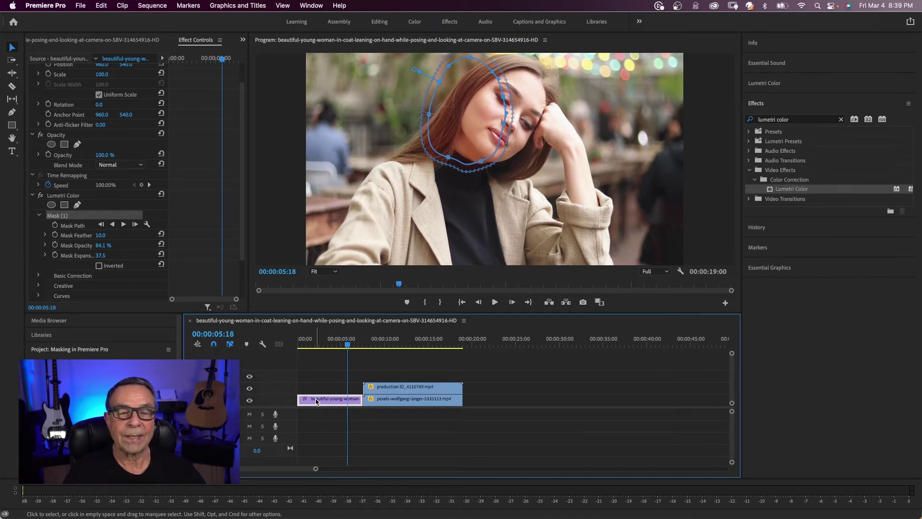
pyautogui.moveTo(349, 345); pyautogui.dragTo(298, 348)
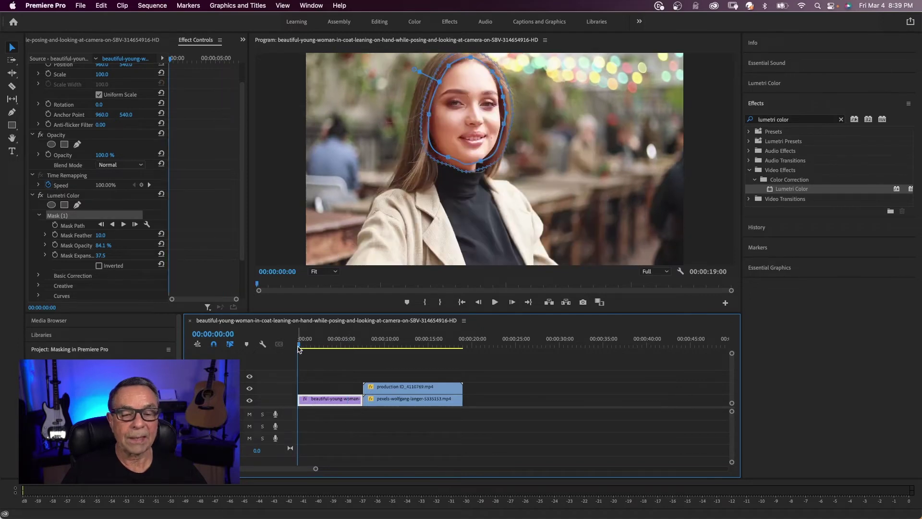
# Keyframe the face mask path and track it forward to 00:00:06:08, then view the tracking methods
pyautogui.click(56, 225)
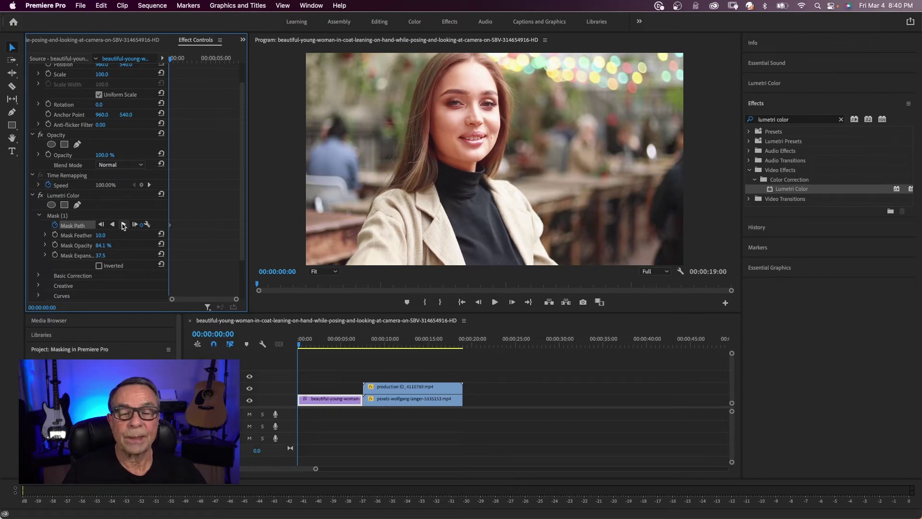
pyautogui.click(123, 226)
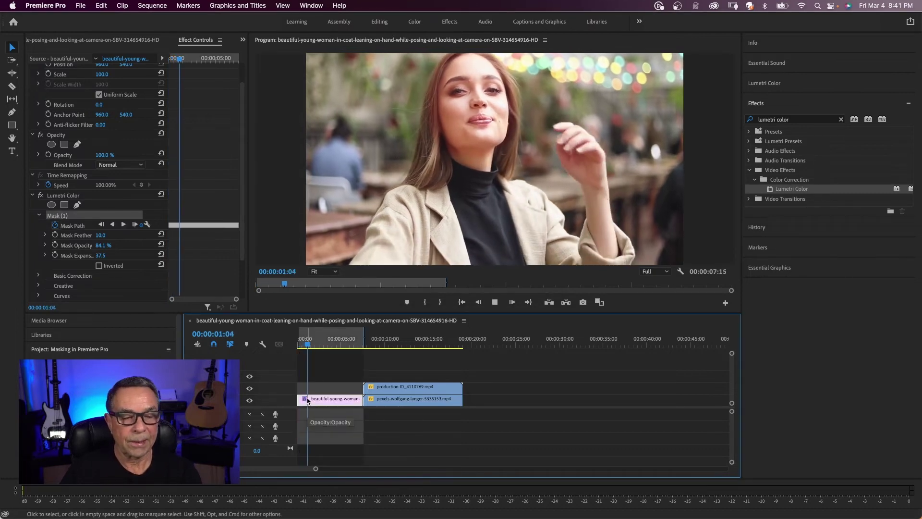
pyautogui.click(75, 217)
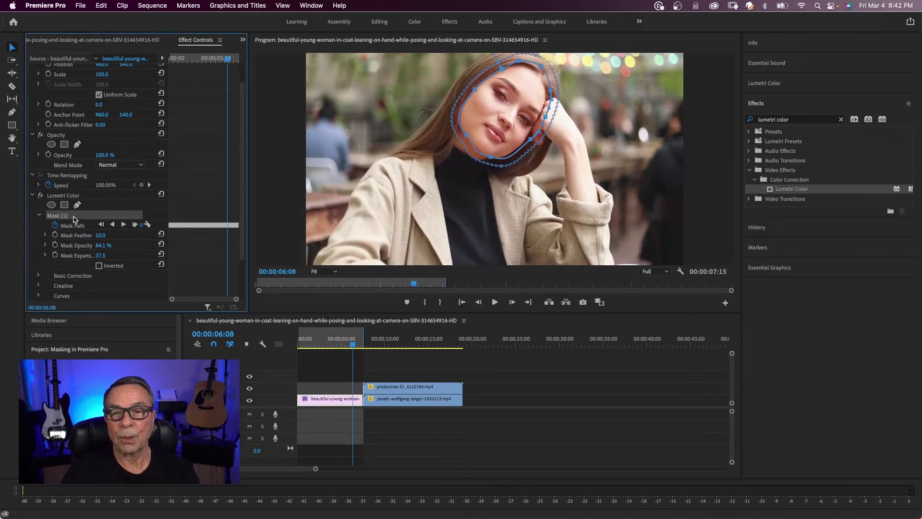
pyautogui.moveTo(172, 299); pyautogui.dragTo(204, 298)
pyautogui.click(138, 225)
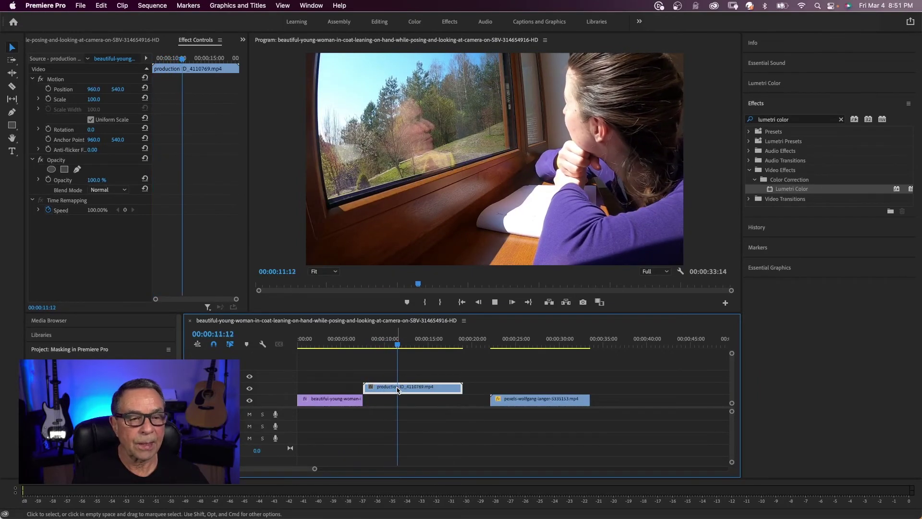
# Stop playback at the start of the production window clip
pyautogui.press('space')
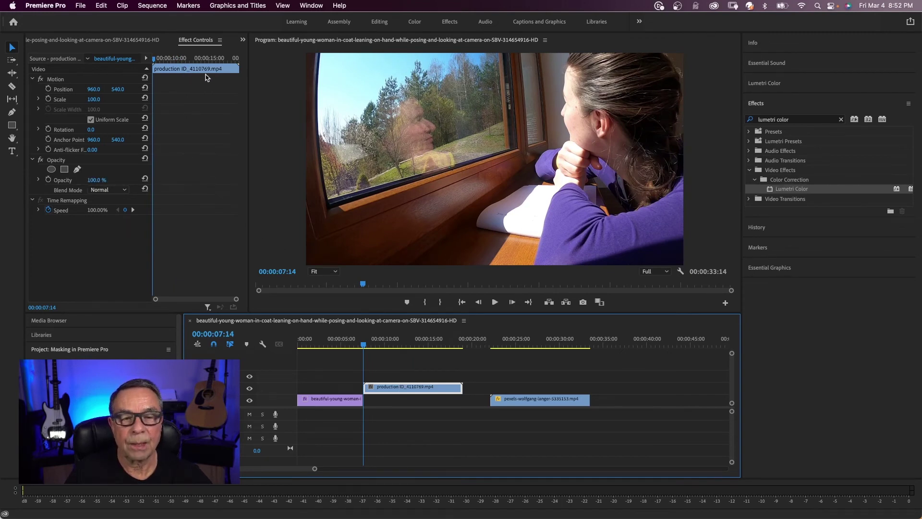
# Draw a closed pen opacity mask around the window pane in the production clip
pyautogui.click(78, 170)
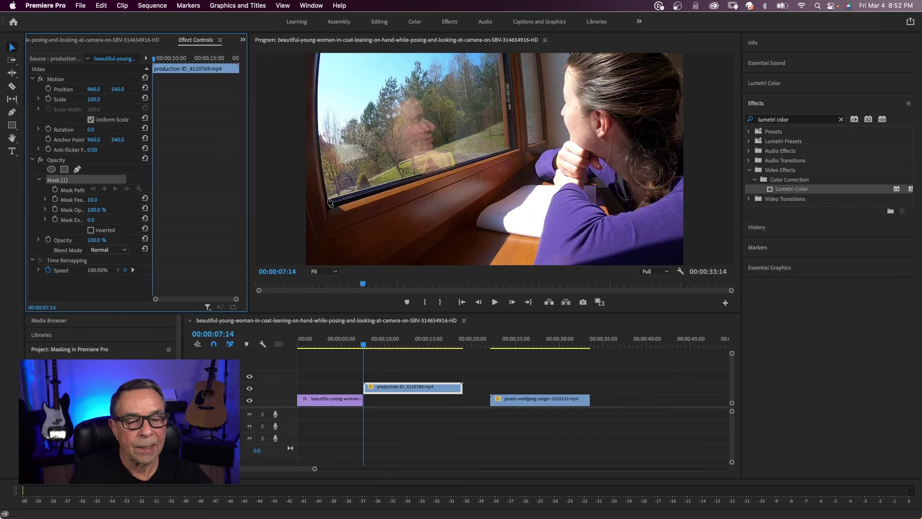
pyautogui.click(329, 198)
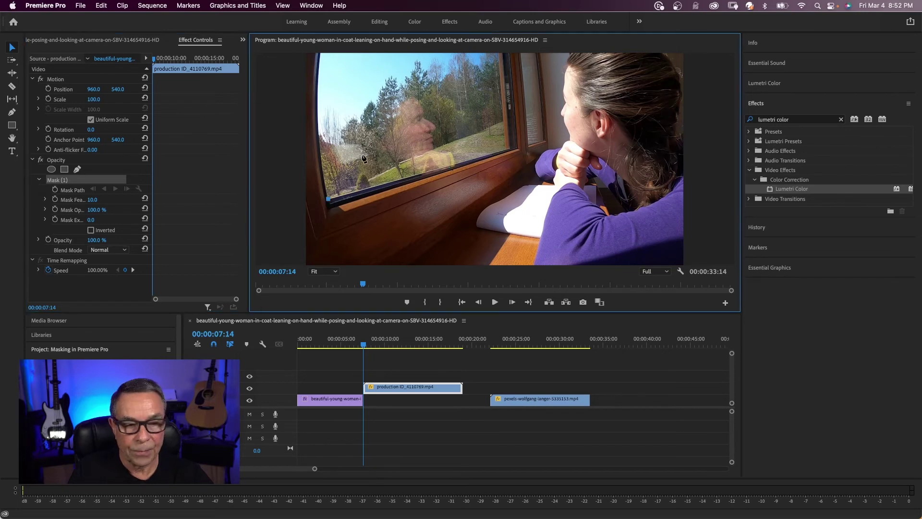
pyautogui.click(506, 150)
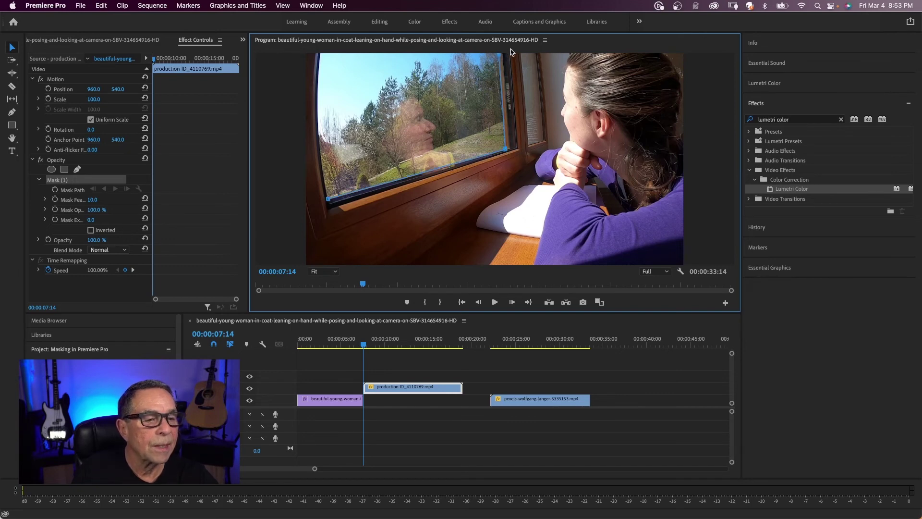
pyautogui.click(319, 55)
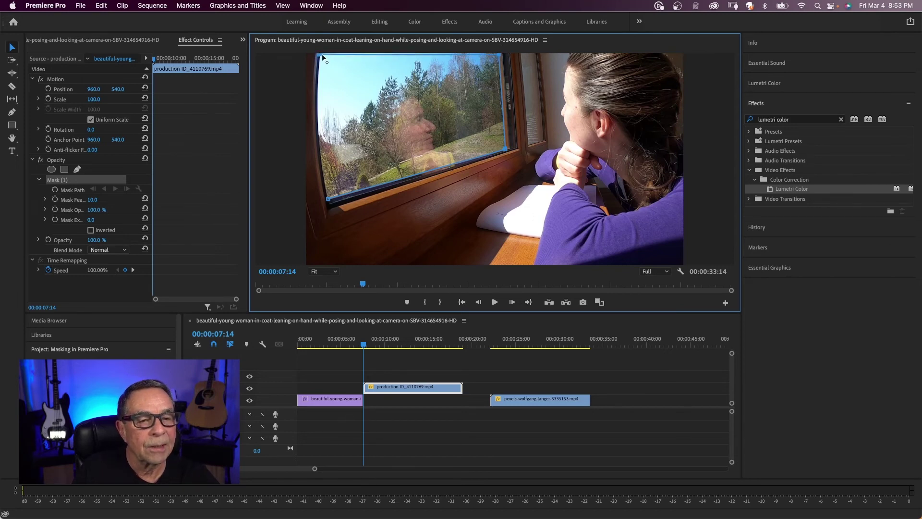
pyautogui.click(318, 118)
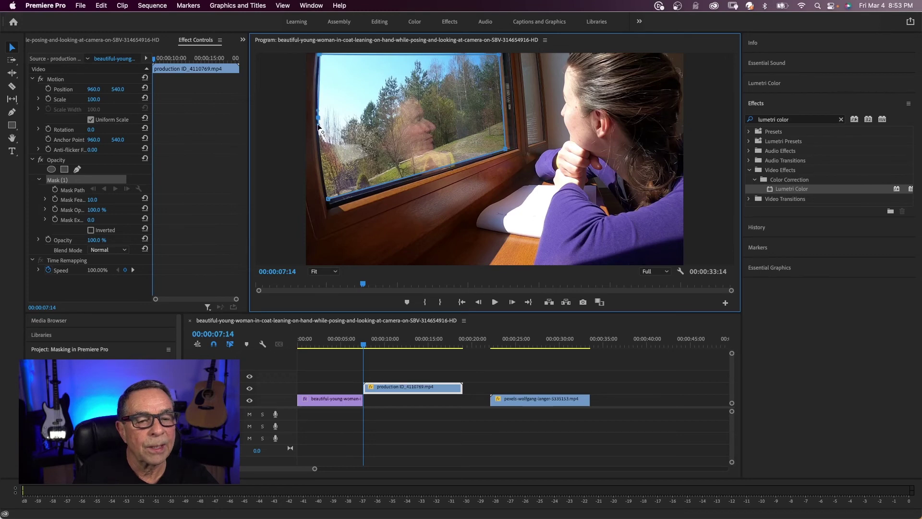
pyautogui.click(321, 159)
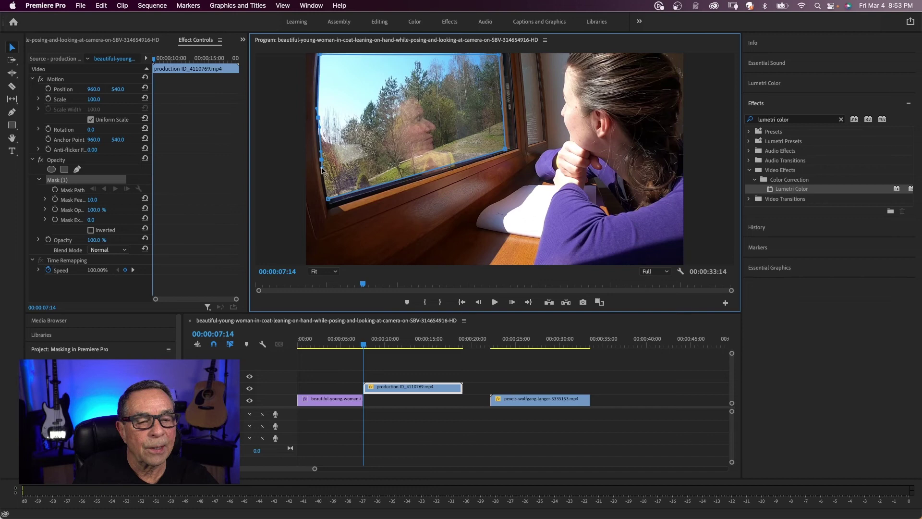
pyautogui.click(329, 200)
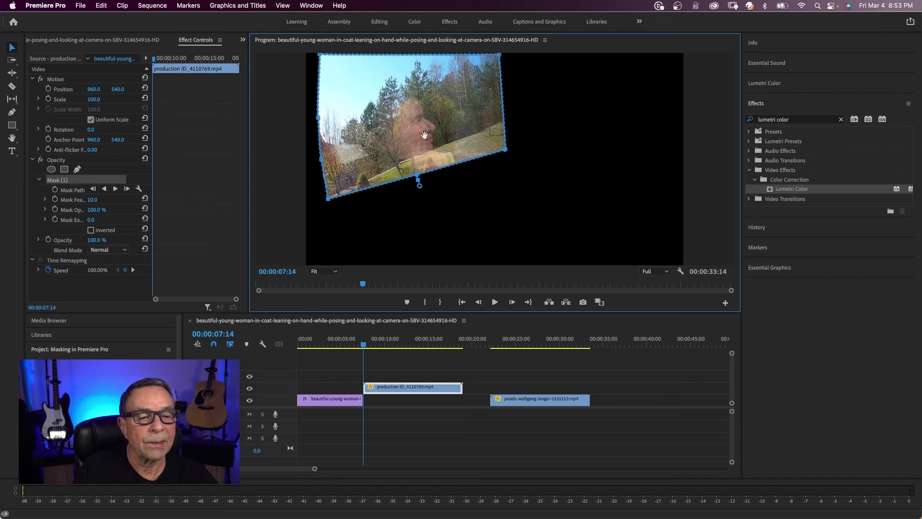
# Invert Mask (1) on the window clip and place the pexels train clip beneath it on V1 at 00:00:07:14
pyautogui.click(91, 230)
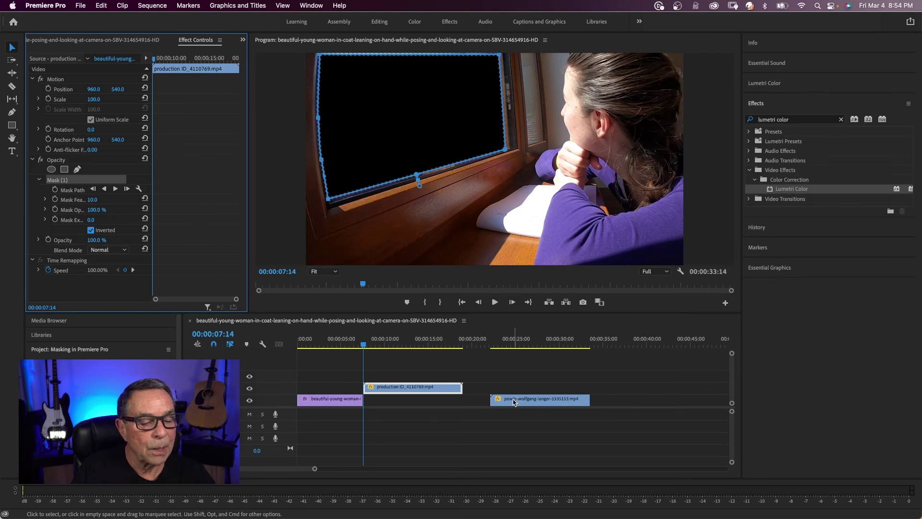
pyautogui.moveTo(513, 401); pyautogui.dragTo(387, 404)
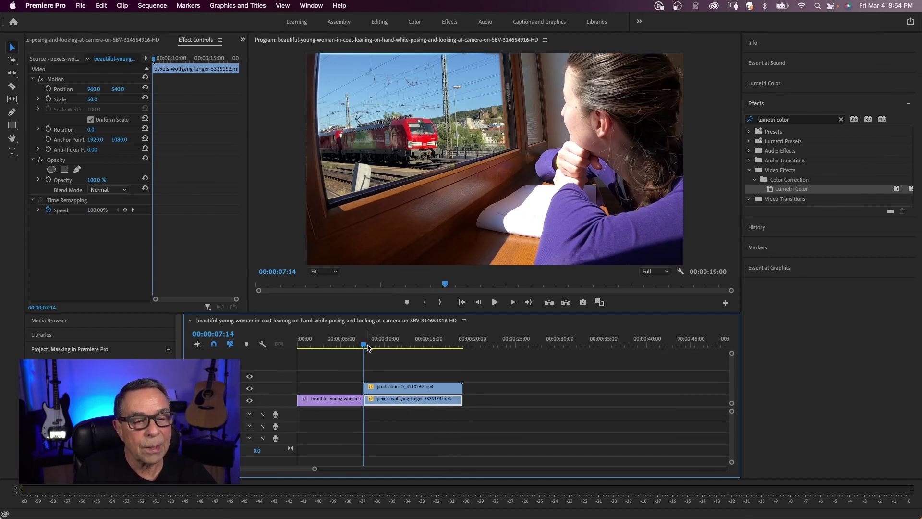
pyautogui.press('space')
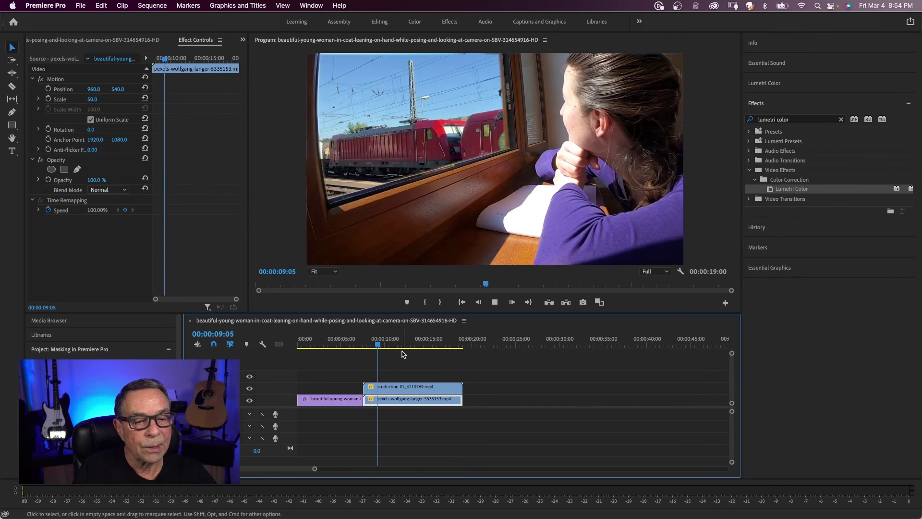